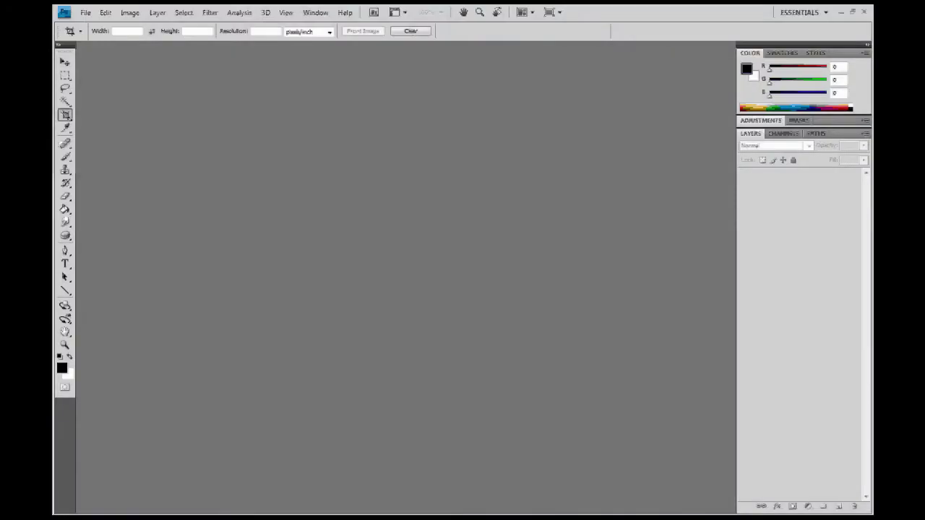
Step: Choose File > Scripts > Load Files into Stack to bring up the Load Layers dialog
left_click(85, 13)
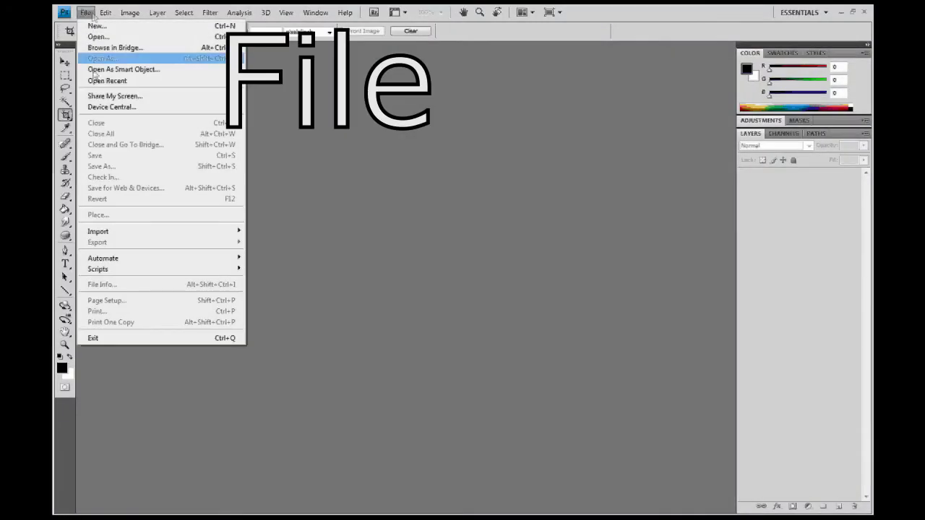
mouse_move(144, 269)
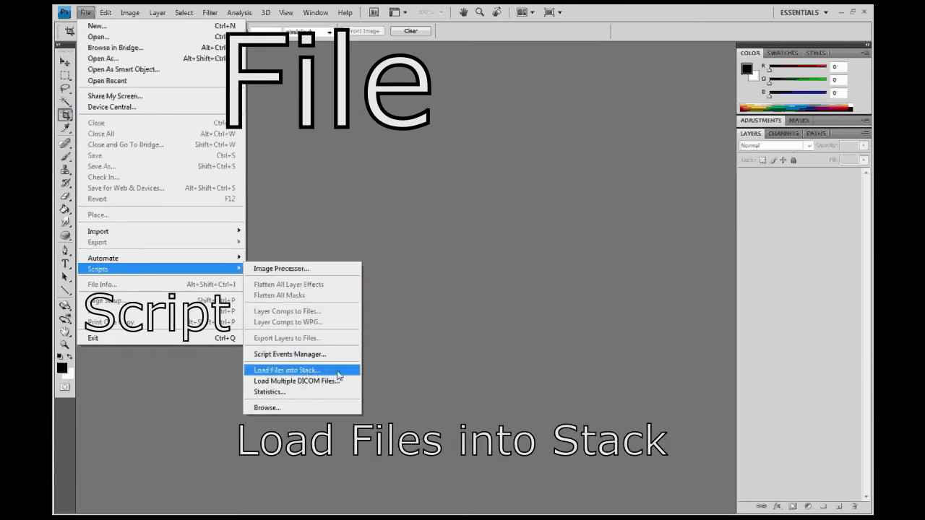
left_click(338, 372)
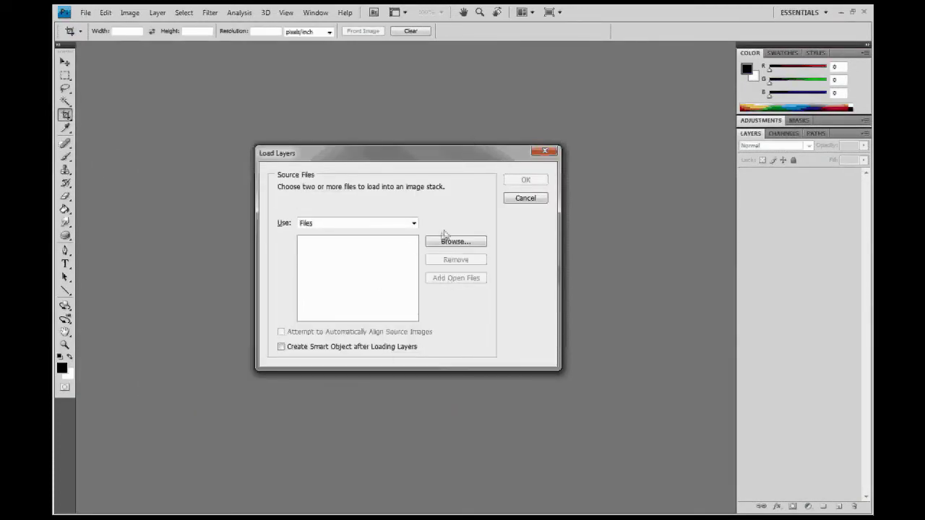
Step: Browse and add DSC_9645 through DSC_9653 as the six source files, leaving out DSC_9655
left_click(454, 244)
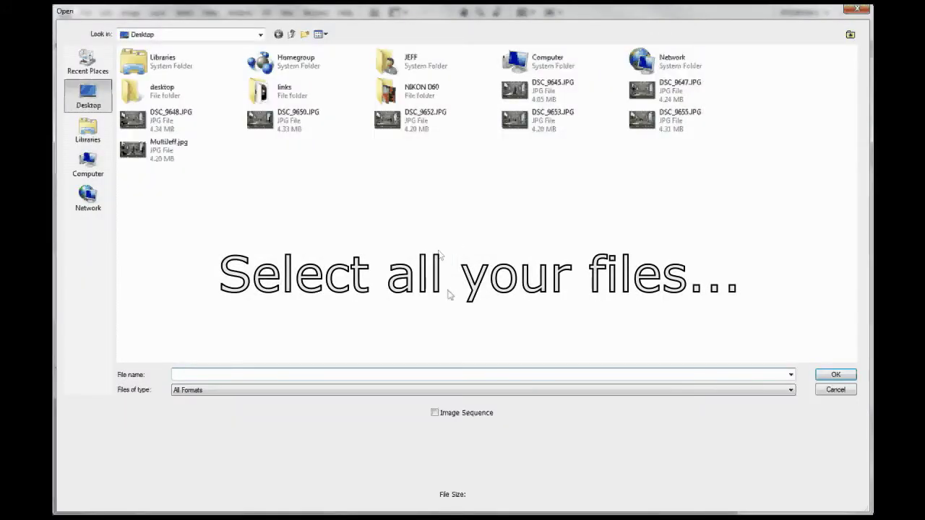
left_click(547, 99)
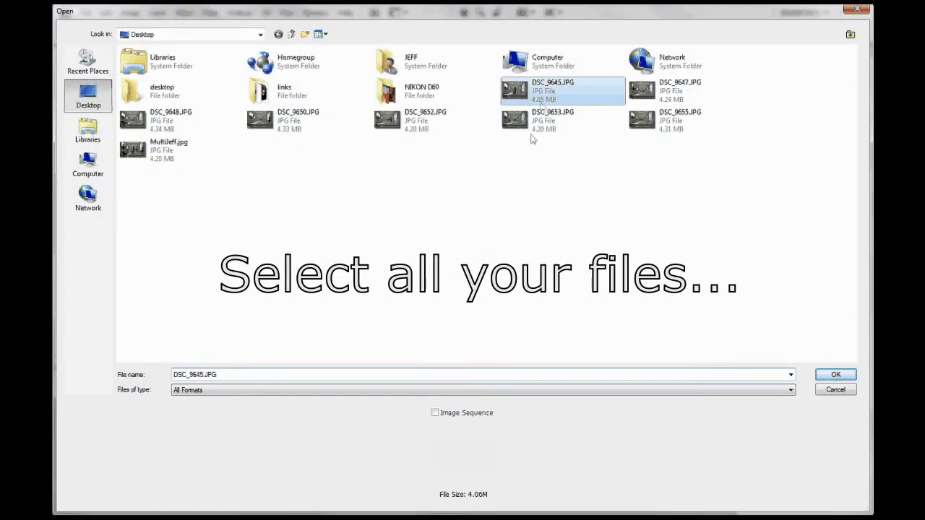
left_click(627, 128, "shift")
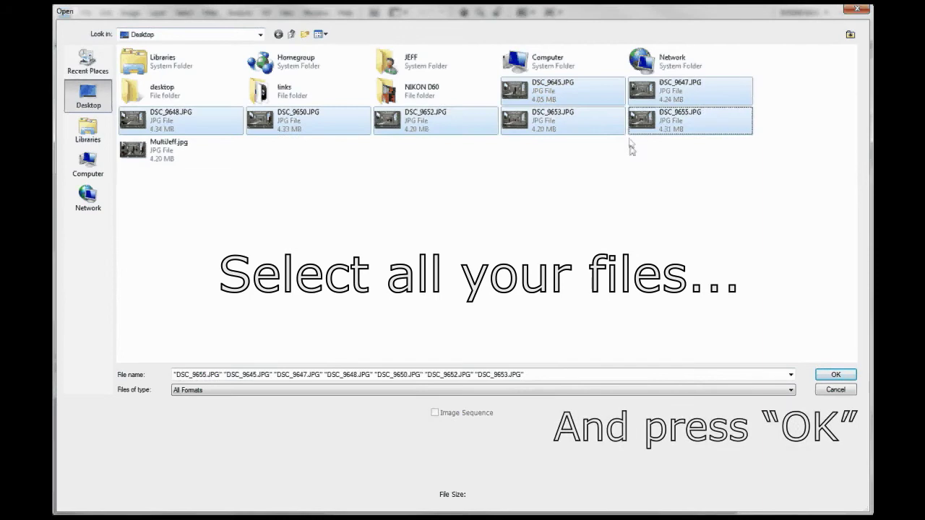
left_click(630, 127, "ctrl")
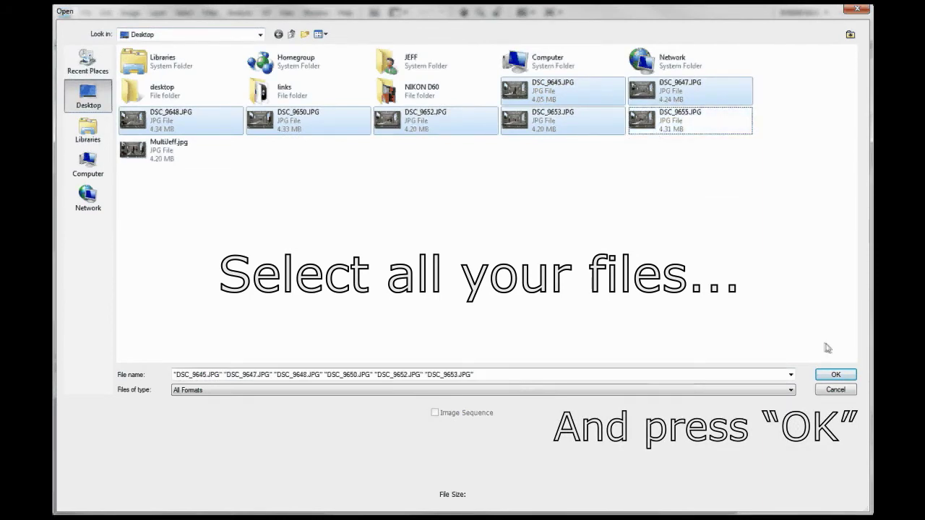
left_click(835, 375)
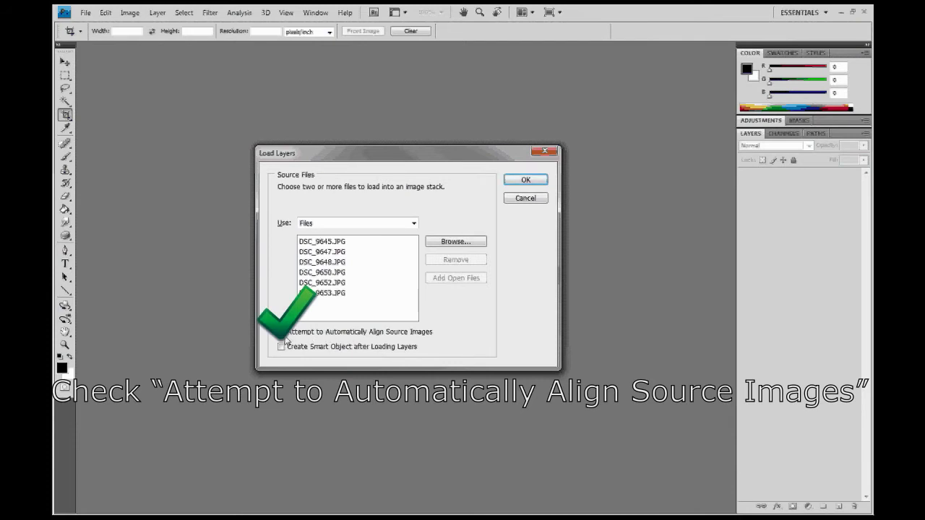
Step: Enable Attempt to Automatically Align Source Images and load the six photos as layers
left_click(283, 332)
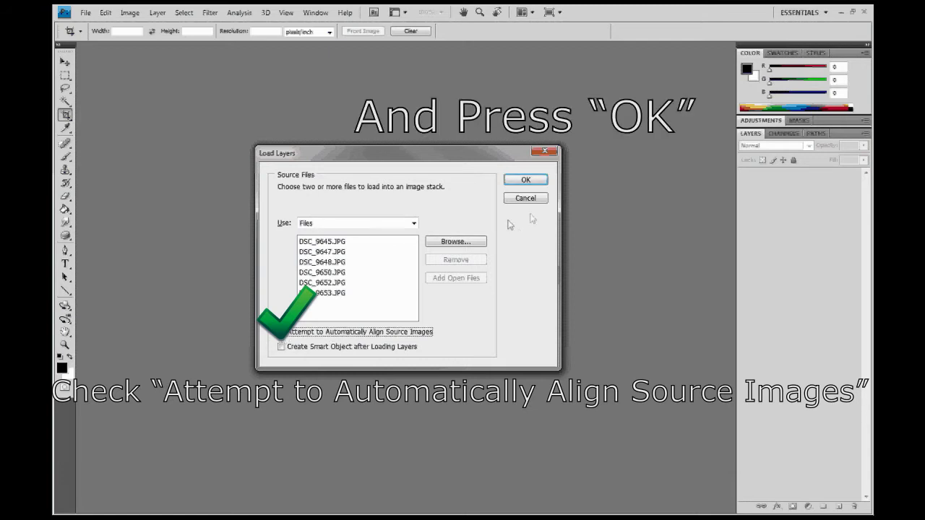
left_click(525, 182)
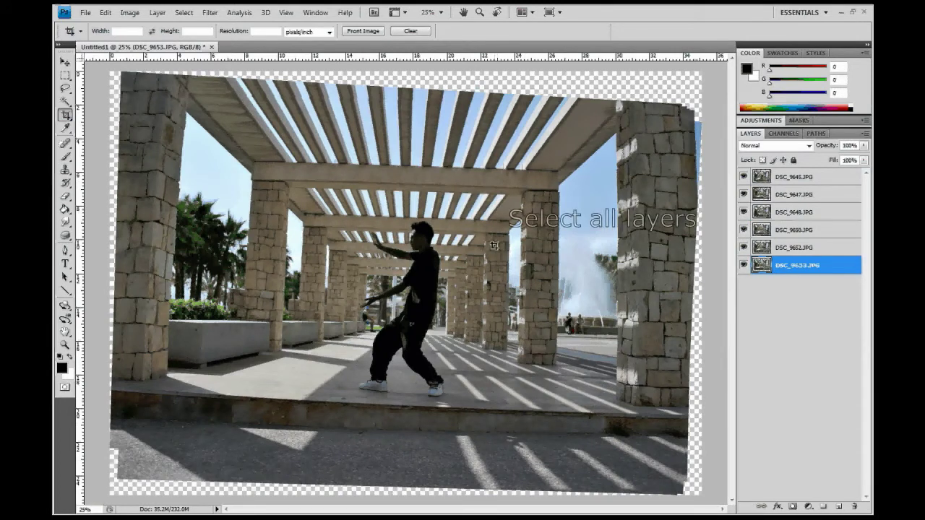
Step: Select all six photo layers and duplicate them onto Create New Layer, making twelve layers
left_click(819, 185, "shift")
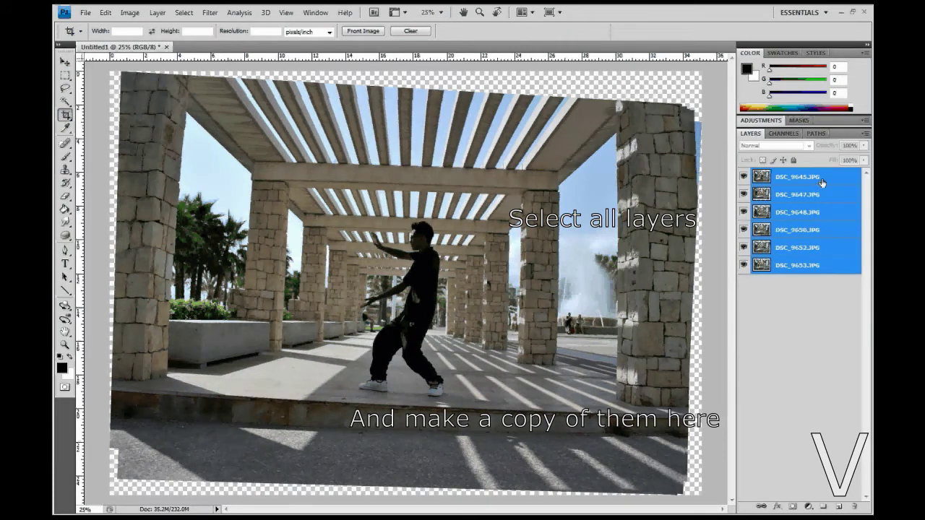
left_click_drag(821, 183, 840, 446)
left_click_drag(839, 503, 838, 511)
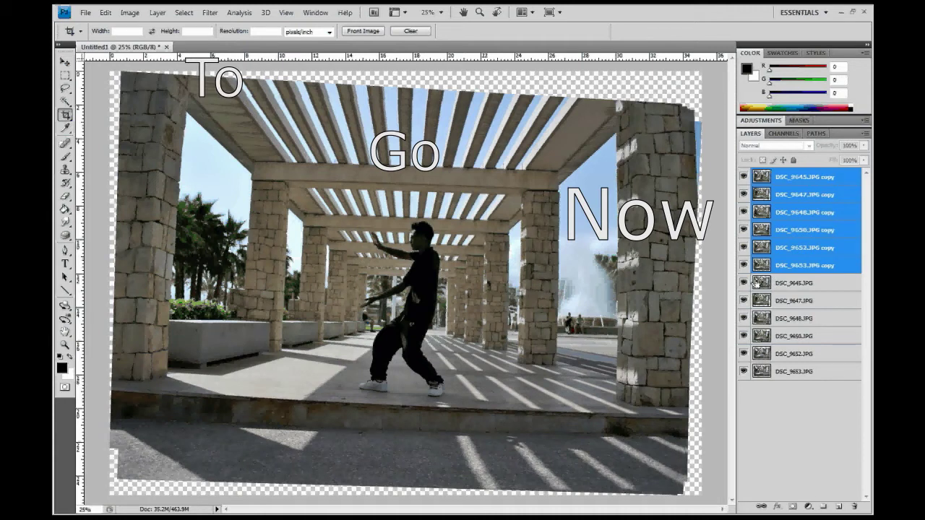
Step: Auto-Blend the six copy layers using the Panorama method
left_click(106, 12)
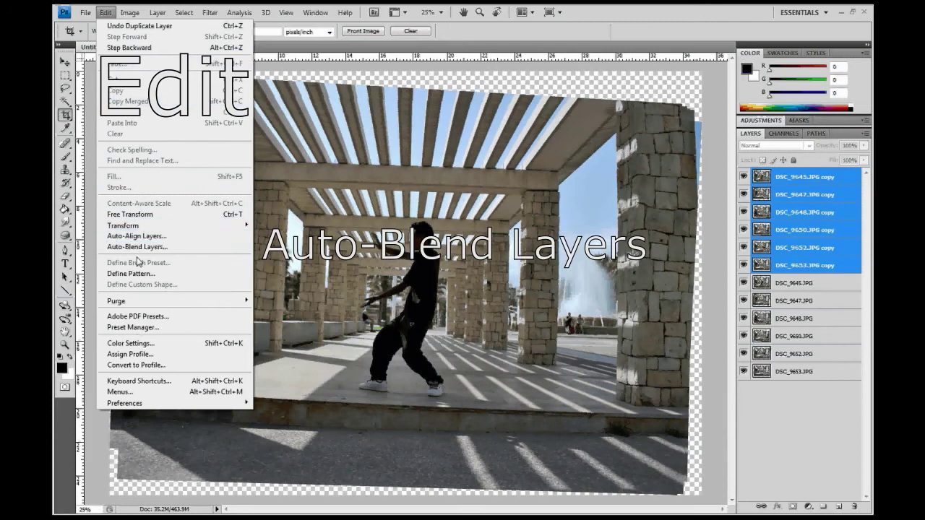
left_click(189, 247)
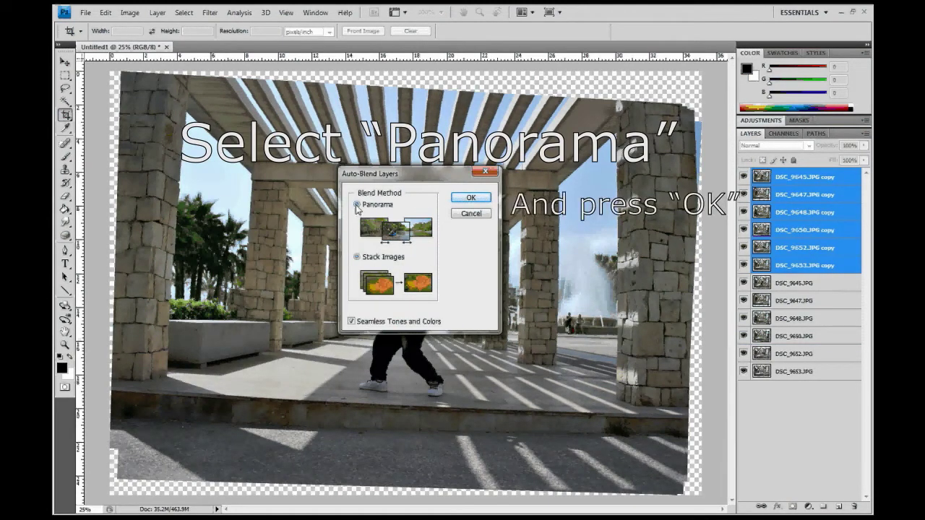
left_click(468, 197)
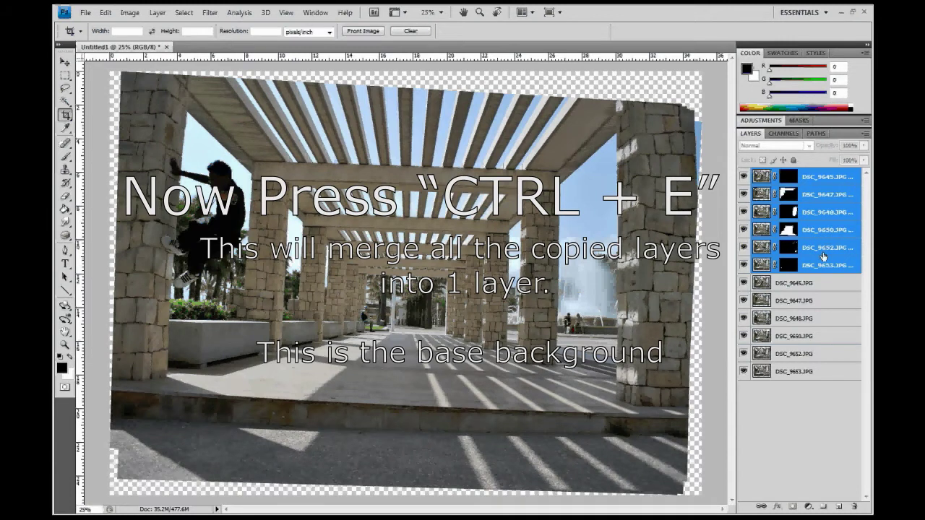
Step: Merge the blended copies with Ctrl+E, compare figures, then stack DSC_9645.JPG above the merged base
key("ctrl+e")
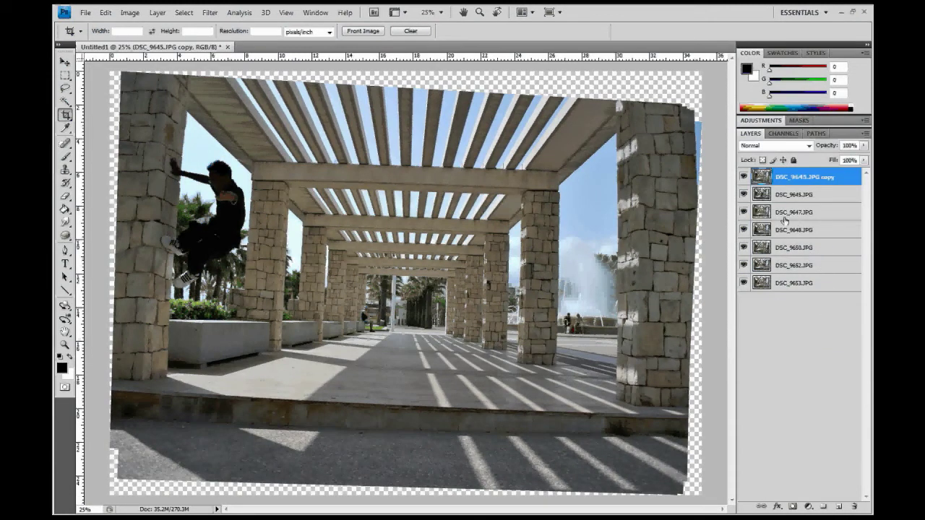
left_click(743, 177)
left_click(743, 177)
left_click(743, 177)
left_click(743, 177)
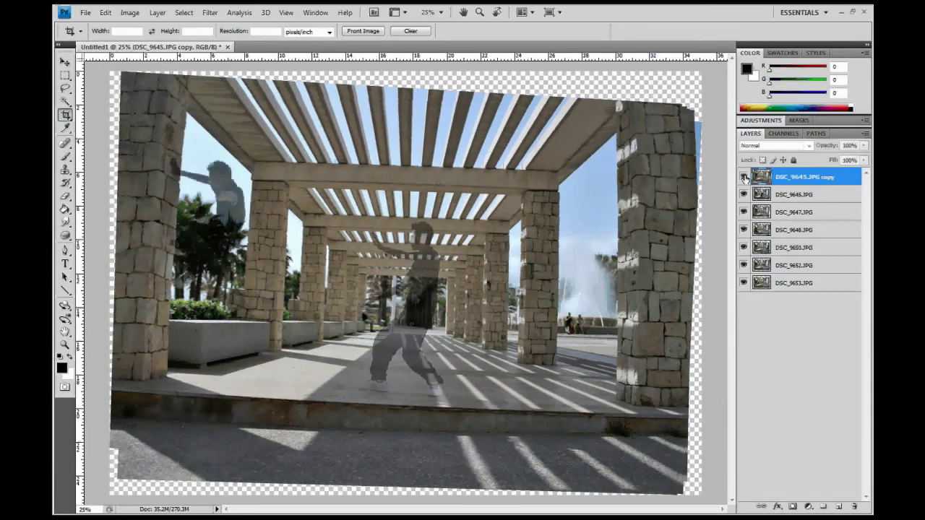
left_click(743, 177)
left_click(743, 177)
left_click(743, 177)
left_click(744, 177)
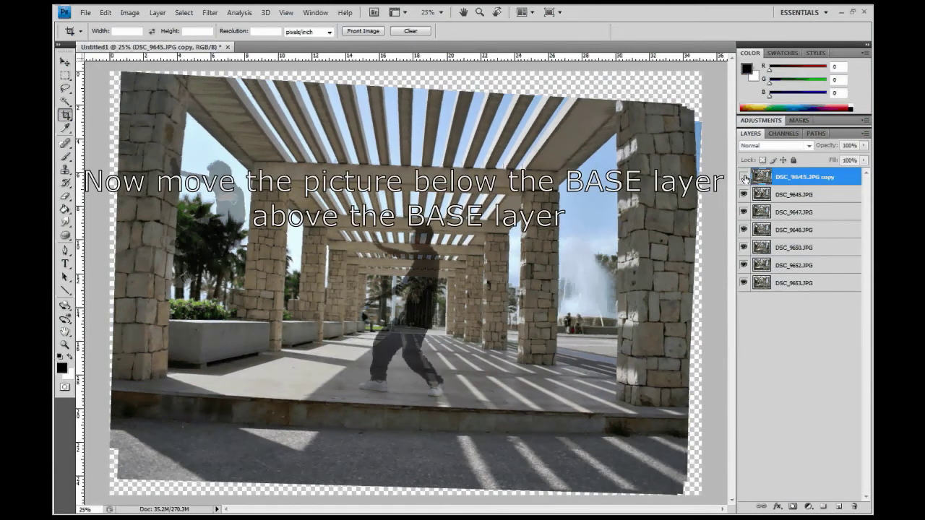
left_click(744, 177)
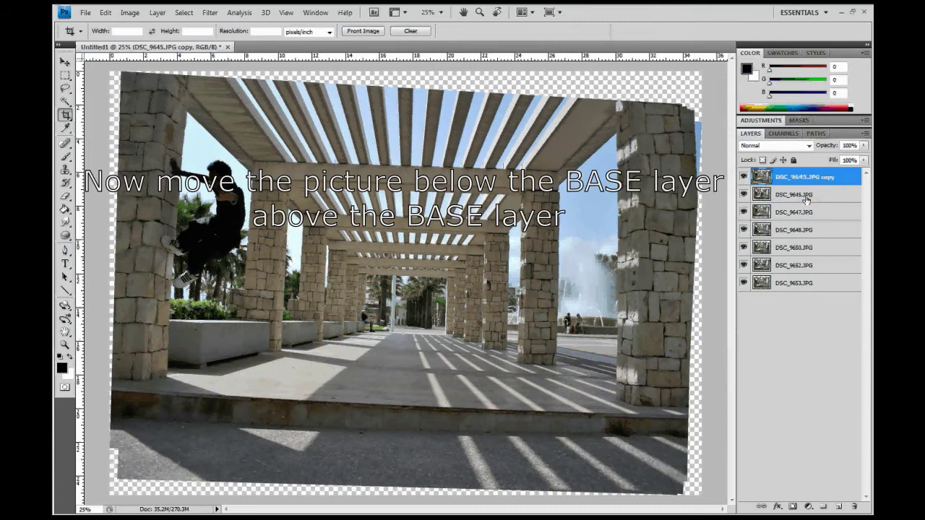
mouse_move(806, 198)
left_mouse_down()
mouse_move(827, 193)
mouse_move(825, 176)
left_mouse_up()
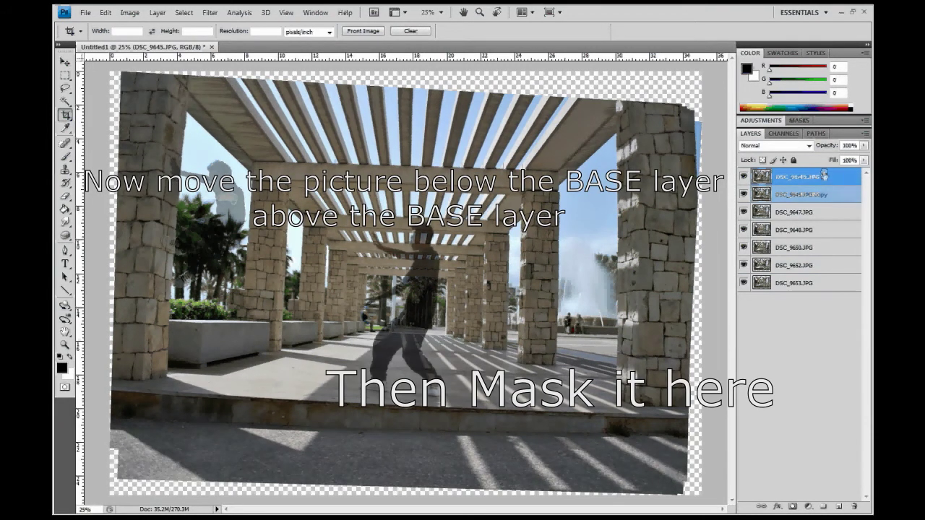
Step: Mask DSC_9645.JPG and paint black with a size-500 brush to reveal the jumping man at the left pillar
left_click(793, 506)
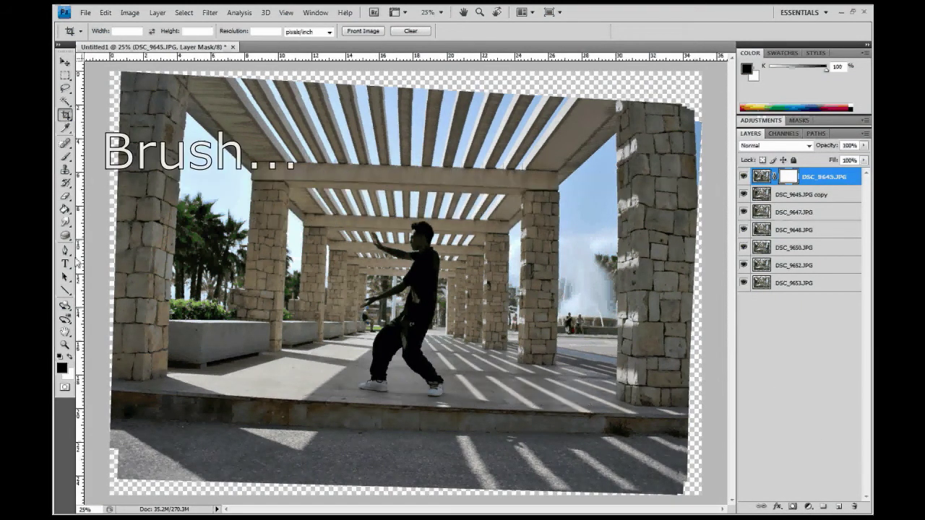
left_click(65, 157)
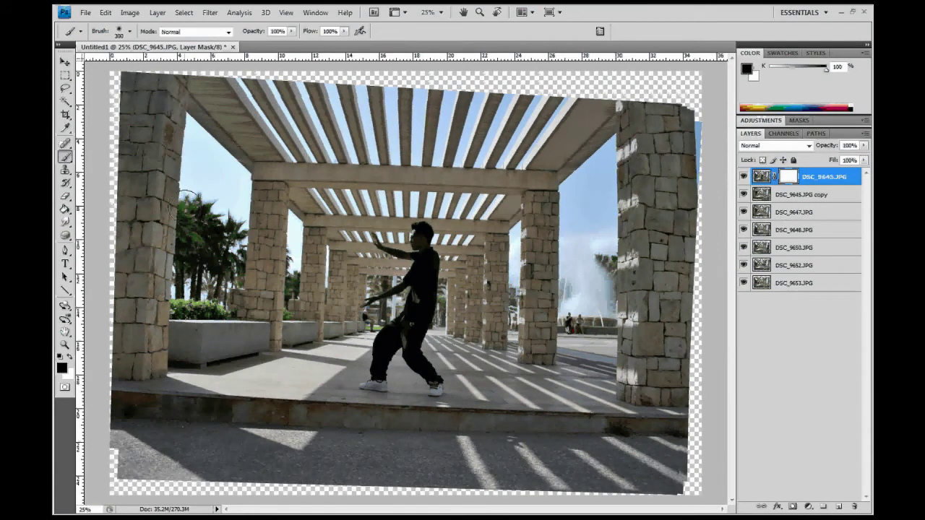
key("bracketright")
key("bracketright")
key("bracketright")
mouse_move(186, 201)
left_mouse_down()
mouse_move(225, 182)
mouse_move(207, 171)
left_mouse_up()
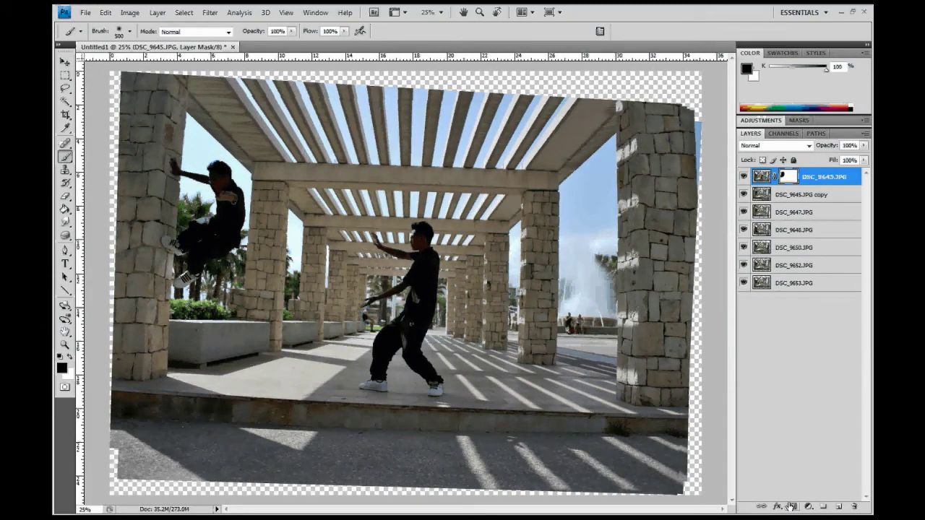
left_click(795, 214)
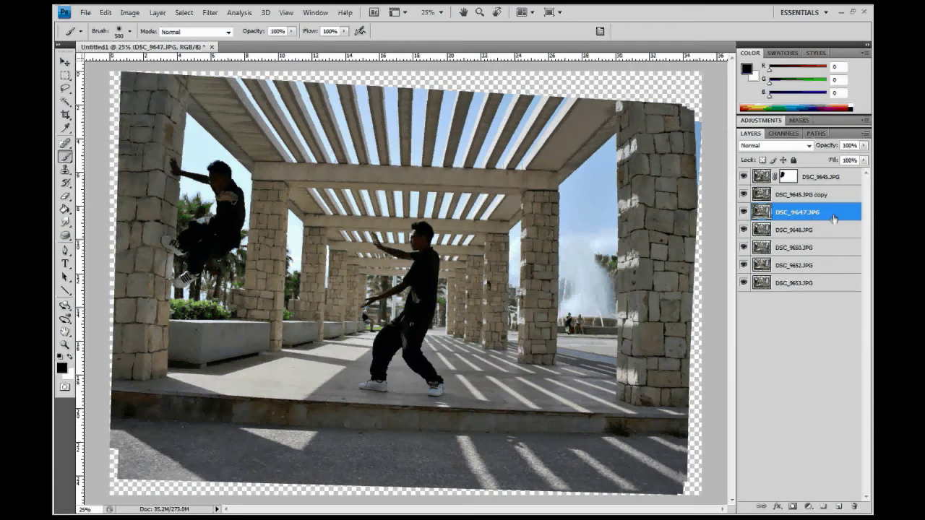
Step: Move DSC_9647.JPG to the top, add a mask, and paint to reveal the centre figure
left_click_drag(820, 217, 831, 176)
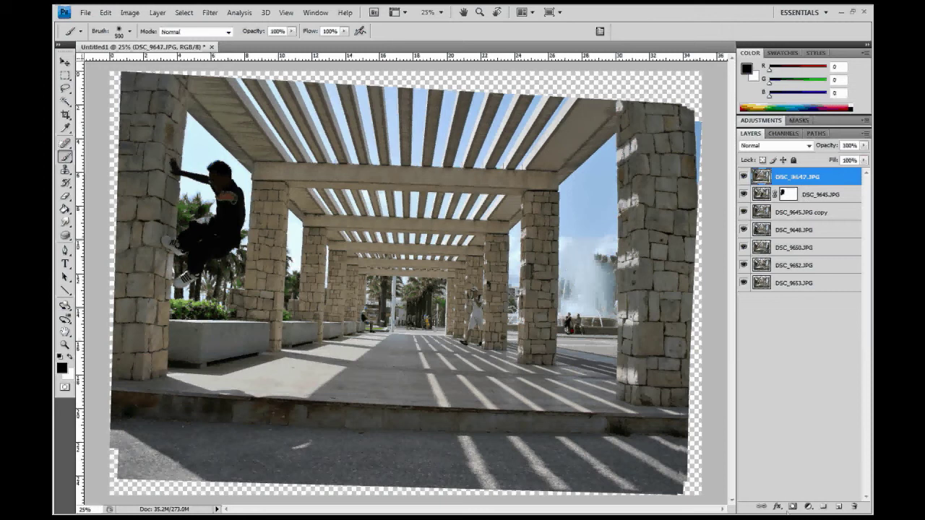
left_click(792, 507)
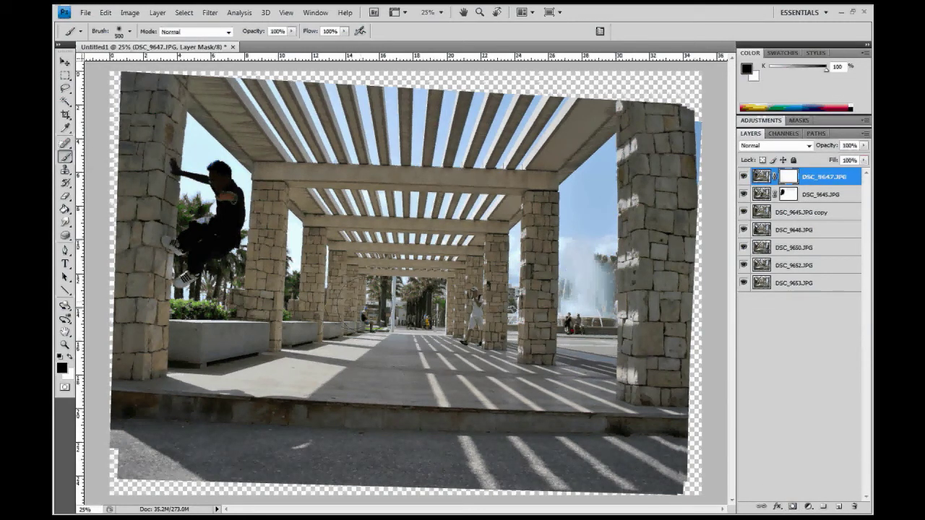
mouse_move(402, 275)
left_mouse_down()
mouse_move(404, 326)
mouse_move(351, 305)
mouse_move(411, 392)
left_mouse_up()
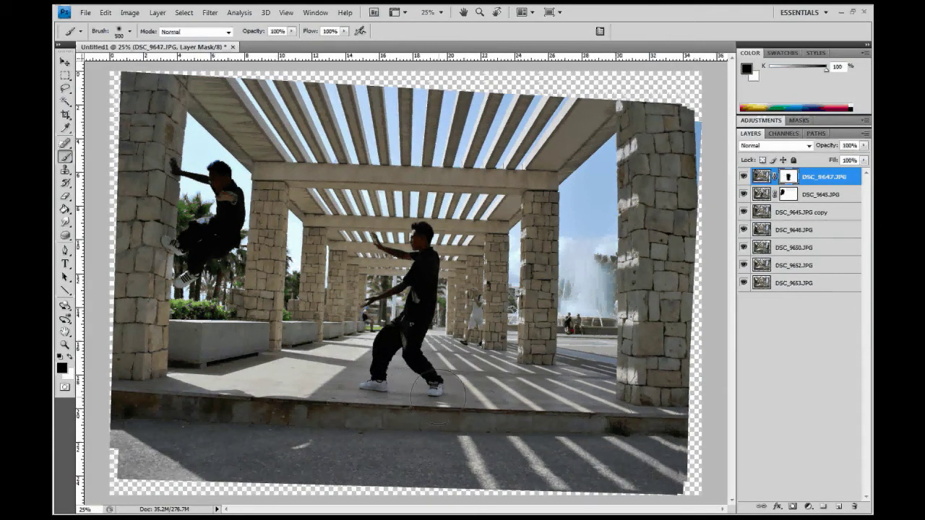
left_click_drag(410, 392, 416, 383)
left_click(805, 214)
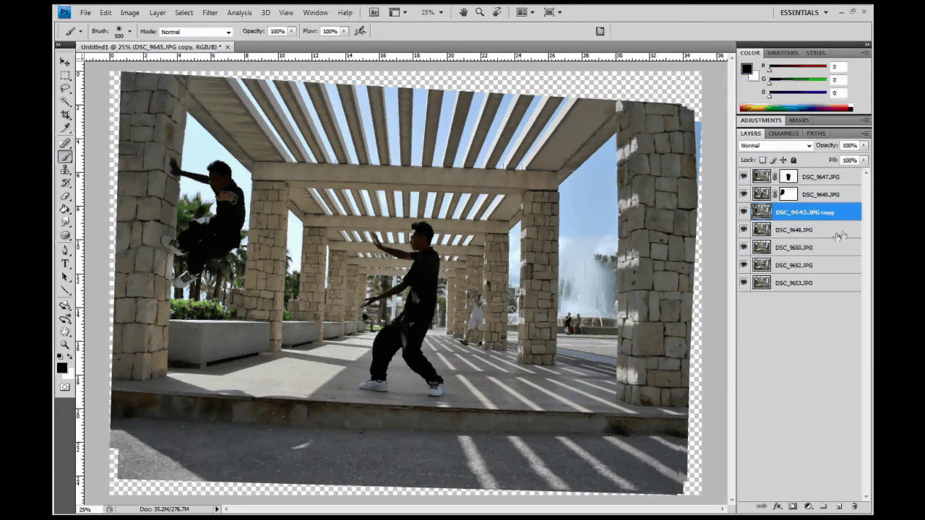
Step: Check the composite, then move DSC_9648.JPG to the top and give it a layer mask
left_click(744, 177)
left_click(744, 177)
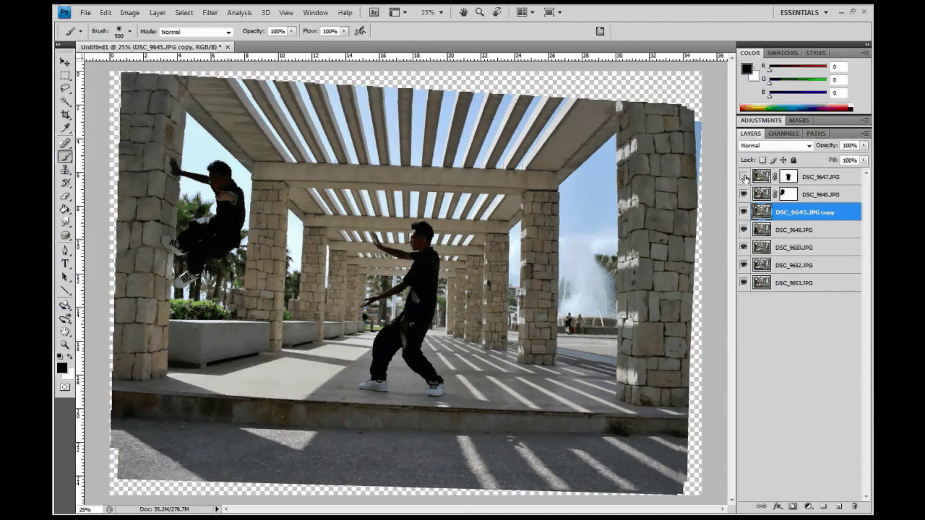
left_click(744, 177)
left_click(819, 231)
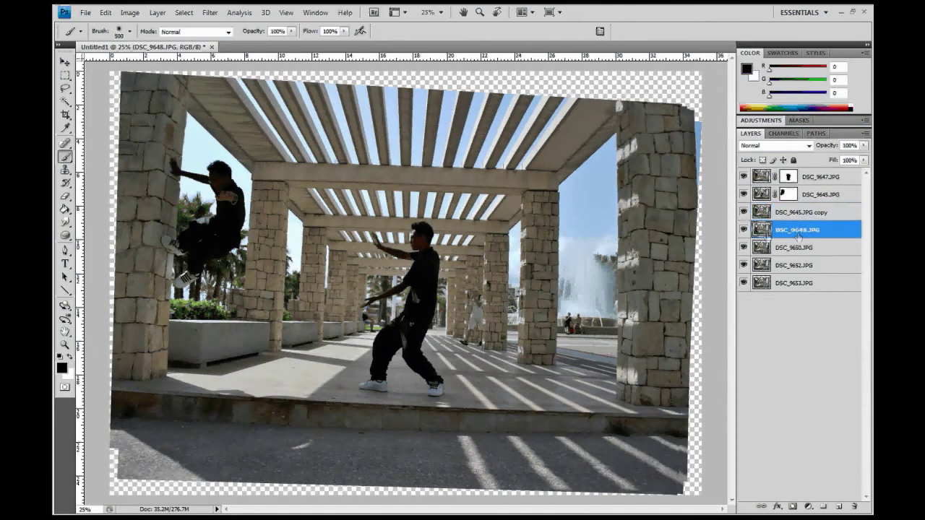
left_click_drag(804, 238, 802, 177)
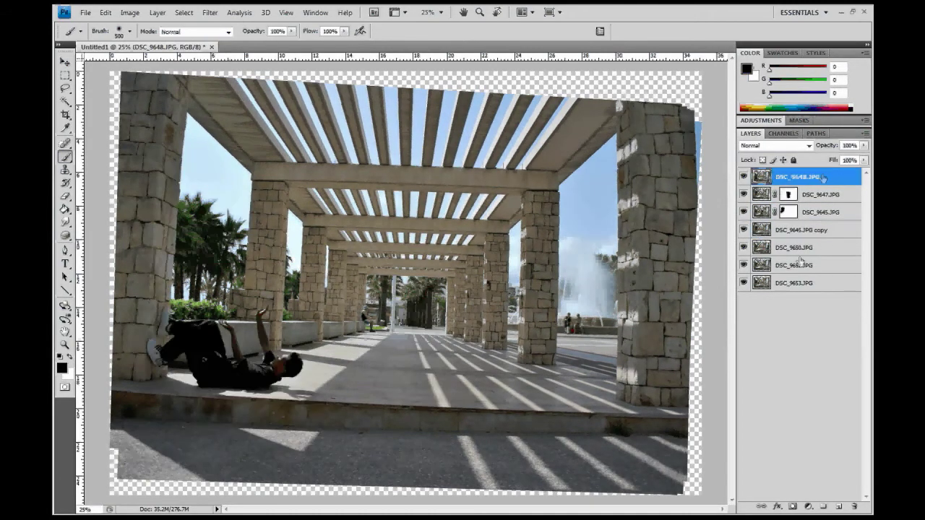
left_click(791, 506)
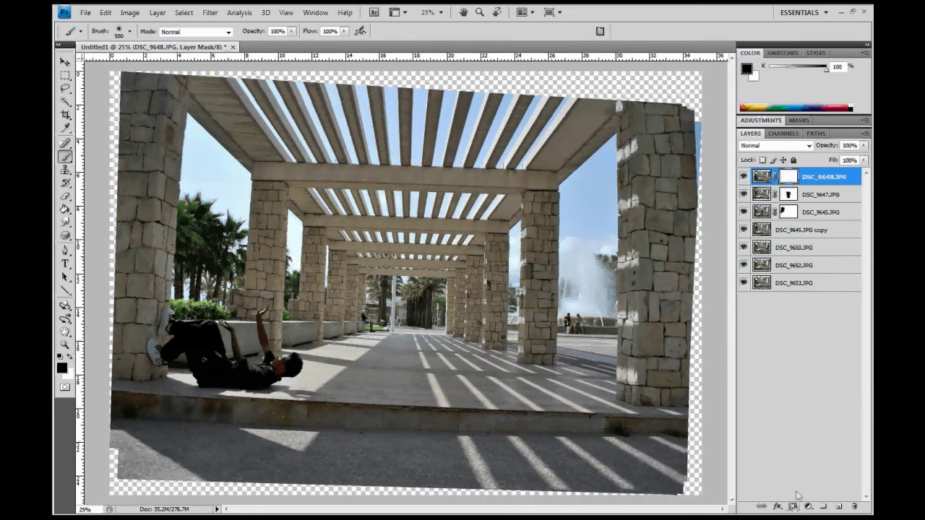
Step: Paint DSC_9648's mask to reveal the left-pillar and centre figures; raise DSC_9650.JPG to top
left_click_drag(193, 168, 226, 235)
left_click_drag(184, 269, 200, 249)
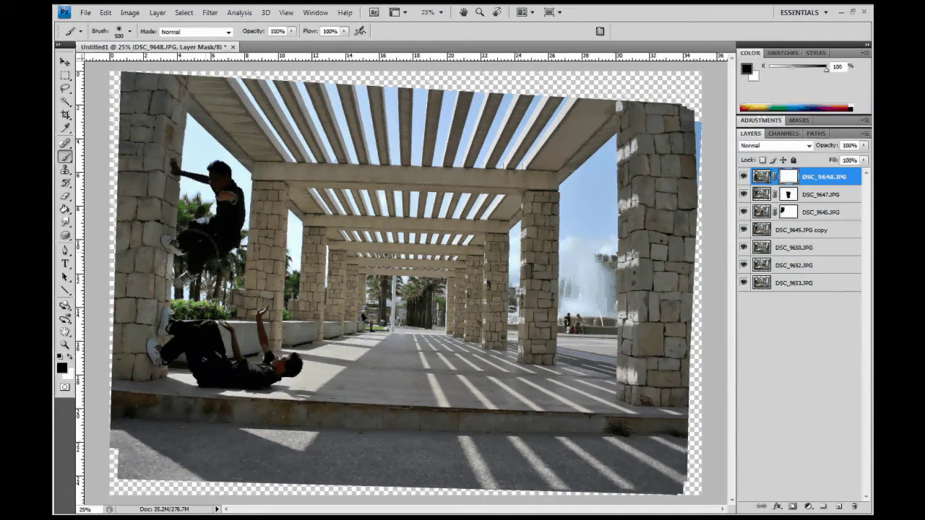
left_click_drag(401, 329, 405, 387)
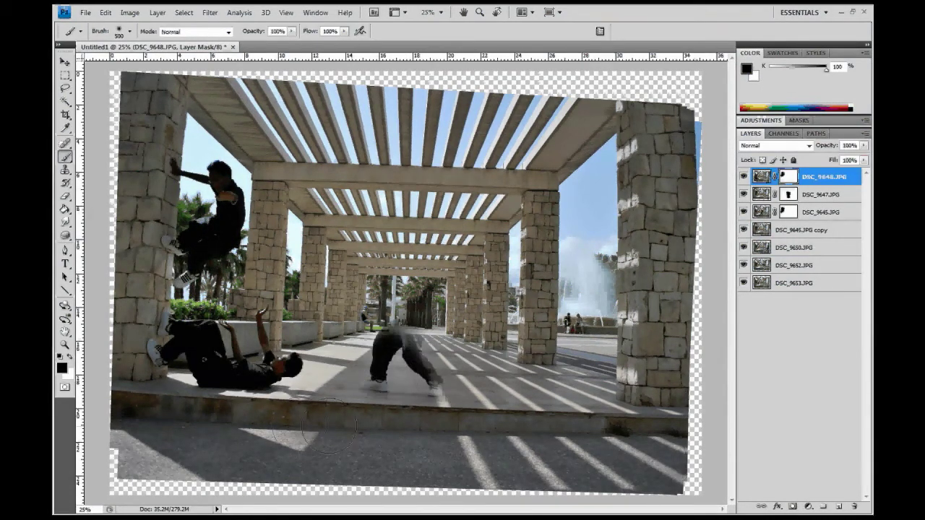
left_click_drag(394, 339, 368, 260)
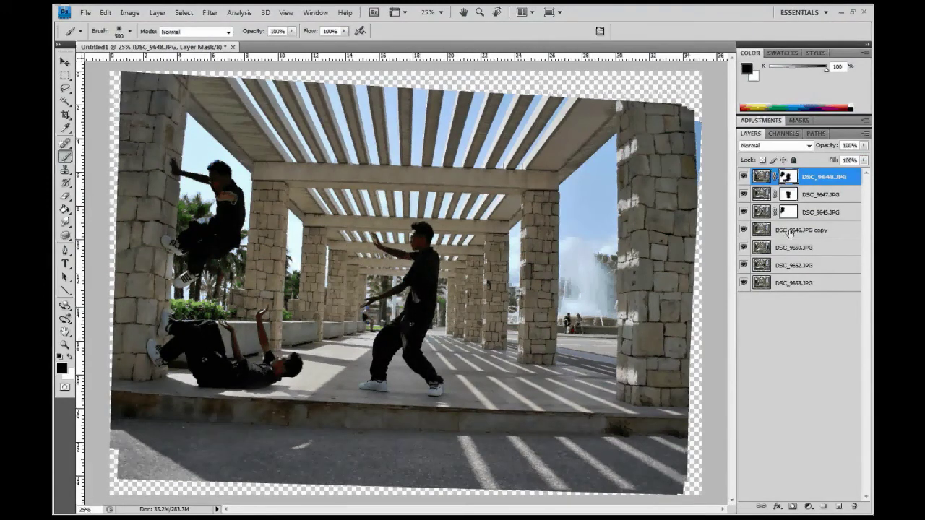
left_click_drag(791, 249, 795, 173)
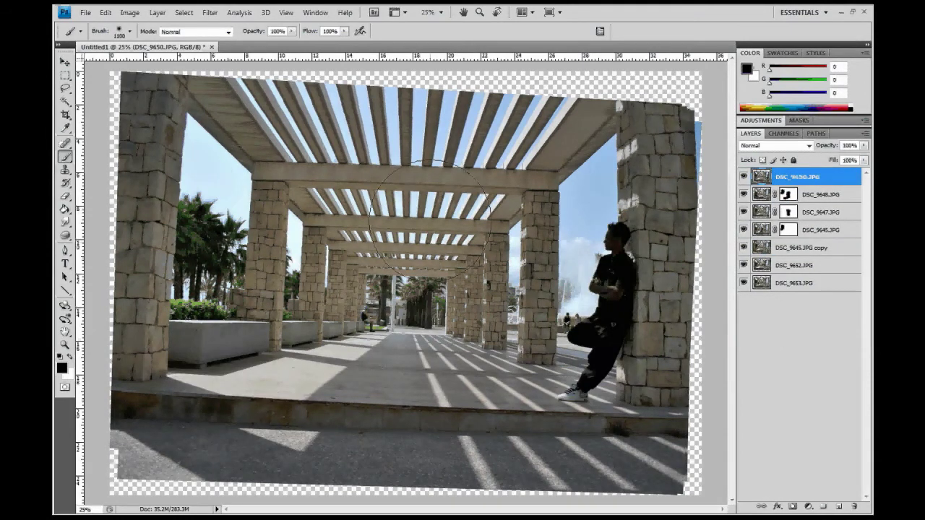
Step: Mask DSC_9650.JPG with a larger brush to add the right-pillar man, then raise DSC_9652.JPG to top
left_click_drag(361, 188, 391, 347)
key("ctrl+z")
key("bracketright")
key("bracketright")
key("bracketright")
left_click(793, 506)
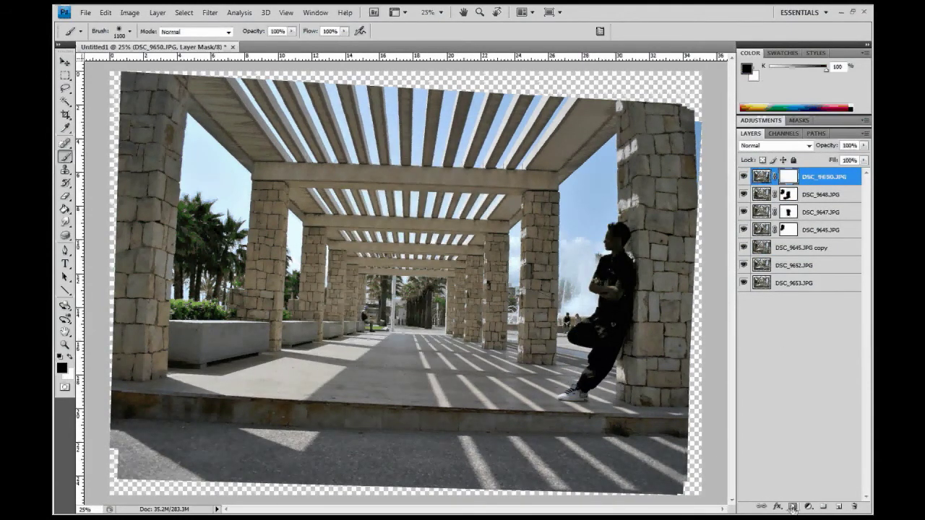
mouse_move(405, 238)
left_mouse_down()
mouse_move(451, 235)
mouse_move(217, 174)
left_mouse_up()
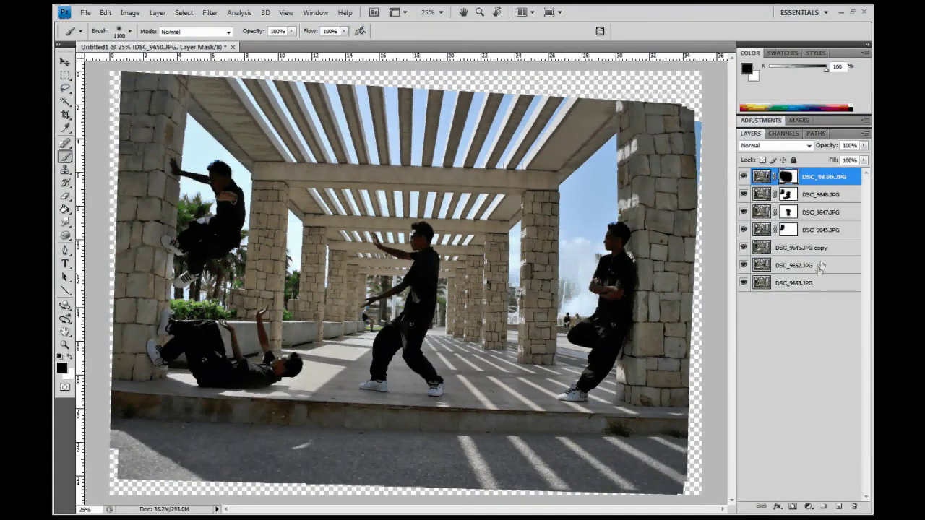
left_click_drag(820, 266, 802, 173)
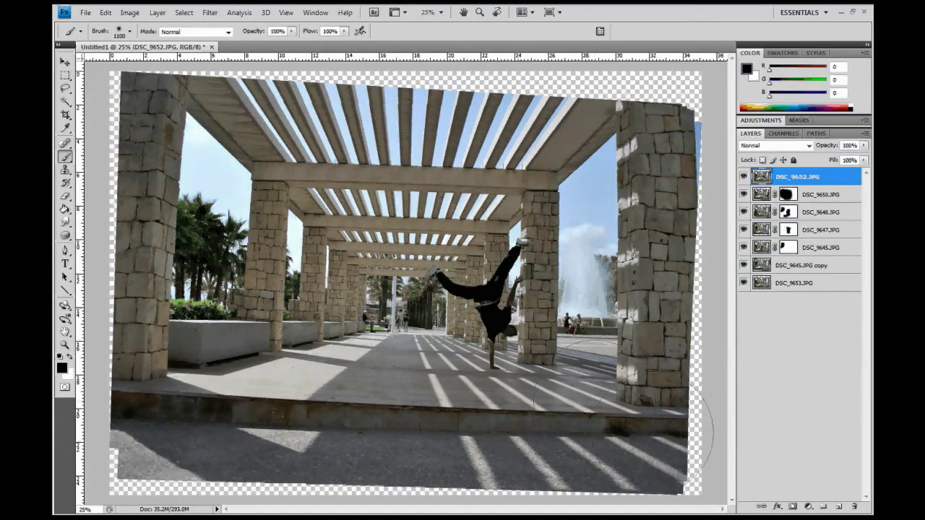
Step: Mask DSC_9652.JPG, painting black to reveal the right-pillar man and the centre and left dancers
left_click(793, 508)
left_click_drag(600, 216, 592, 394)
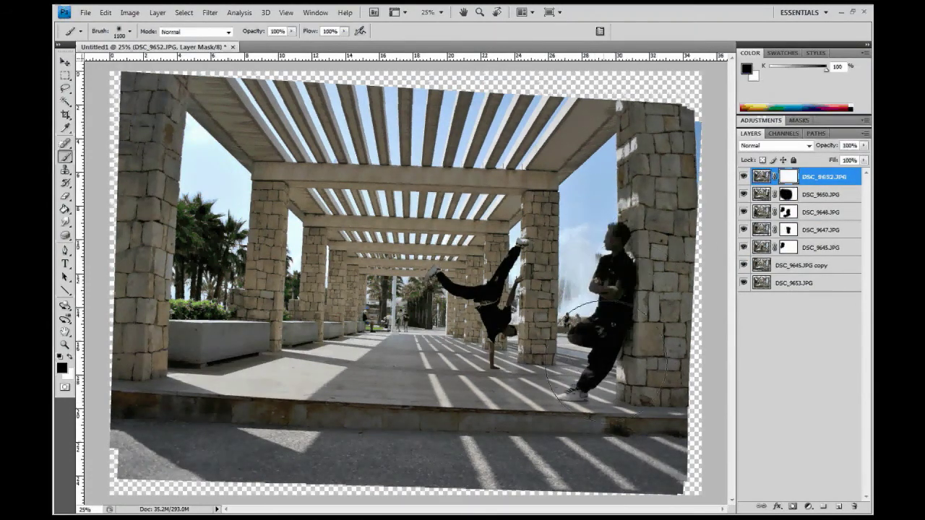
mouse_move(593, 361)
left_mouse_down()
mouse_move(246, 347)
mouse_move(195, 275)
mouse_move(209, 217)
left_mouse_up()
key("bracketleft")
key("bracketleft")
key("bracketleft")
mouse_move(401, 260)
left_mouse_down()
mouse_move(412, 346)
mouse_move(383, 246)
mouse_move(415, 213)
mouse_move(419, 253)
mouse_move(408, 271)
left_mouse_up()
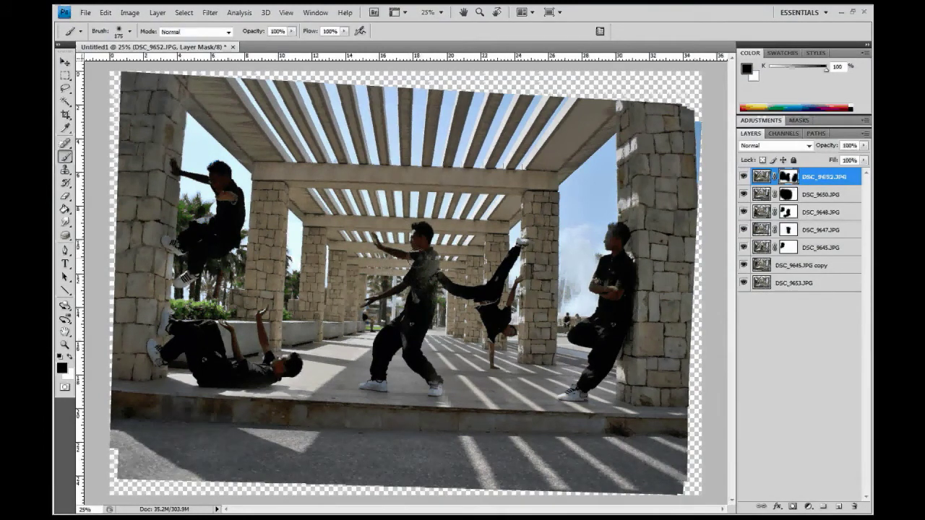
Step: Zoom in and paint black on the DSC_9652.JPG mask to hide the ghosted torso overlap
scroll(430, 288, "up", 2)
scroll(431, 289, "up", 2)
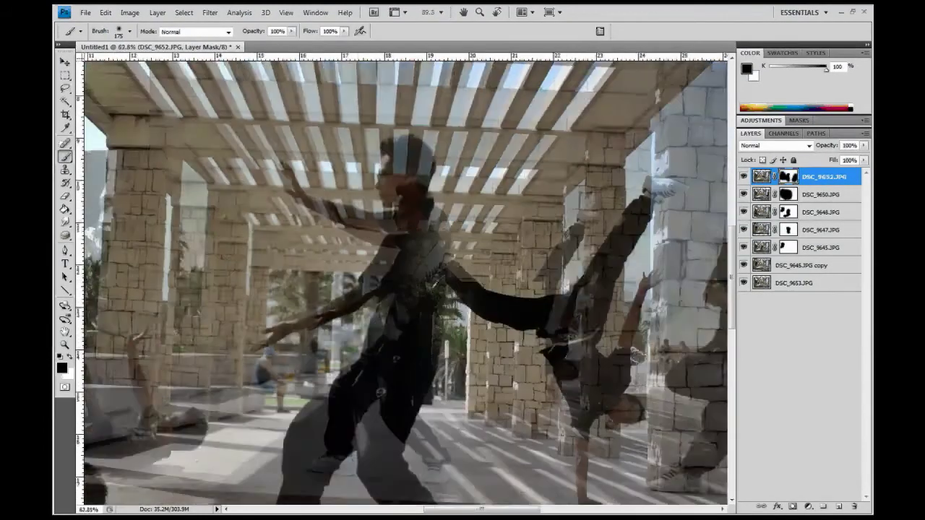
scroll(430, 289, "up", 2)
scroll(431, 289, "up", 1)
scroll(431, 289, "up", 1)
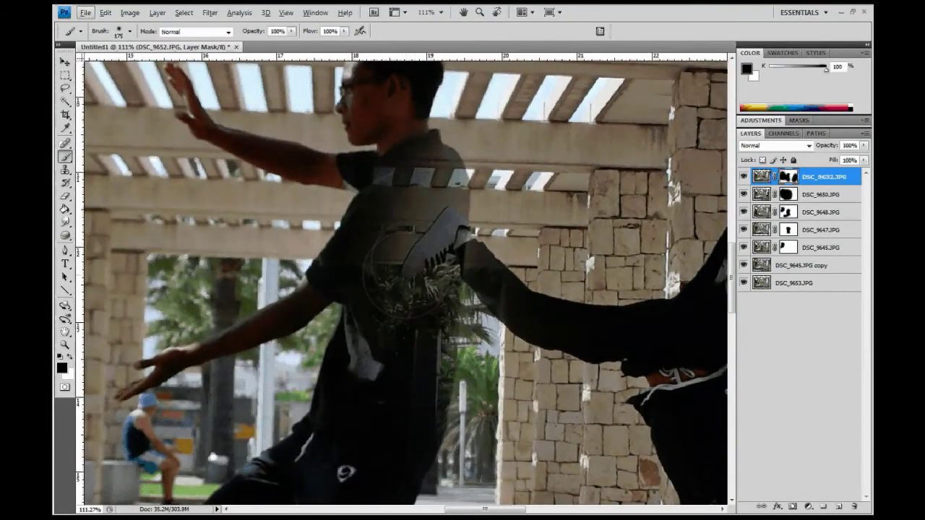
key("bracketleft")
right_click(417, 258)
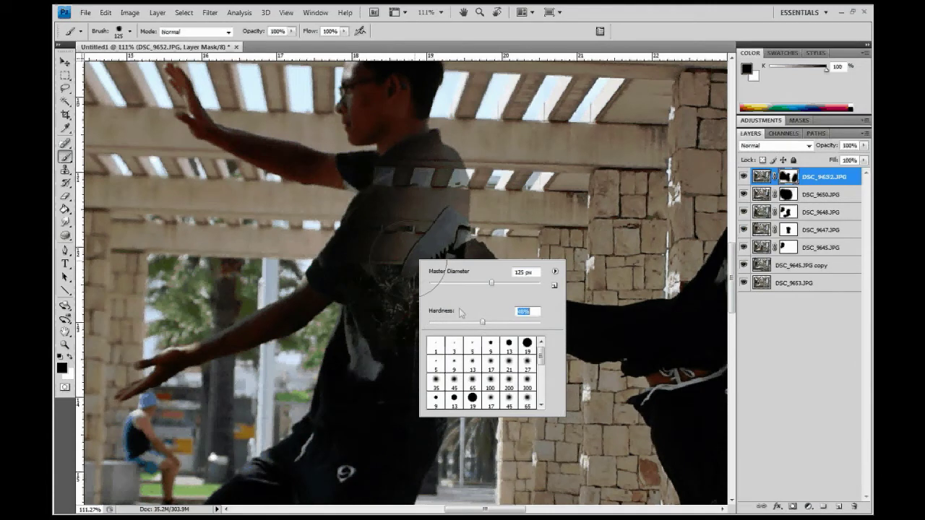
key("Return")
mouse_move(390, 242)
left_mouse_down()
mouse_move(416, 145)
mouse_move(426, 216)
mouse_move(406, 289)
mouse_move(411, 383)
mouse_move(424, 388)
mouse_move(413, 412)
mouse_move(423, 383)
mouse_move(429, 217)
mouse_move(419, 252)
mouse_move(429, 217)
left_mouse_up()
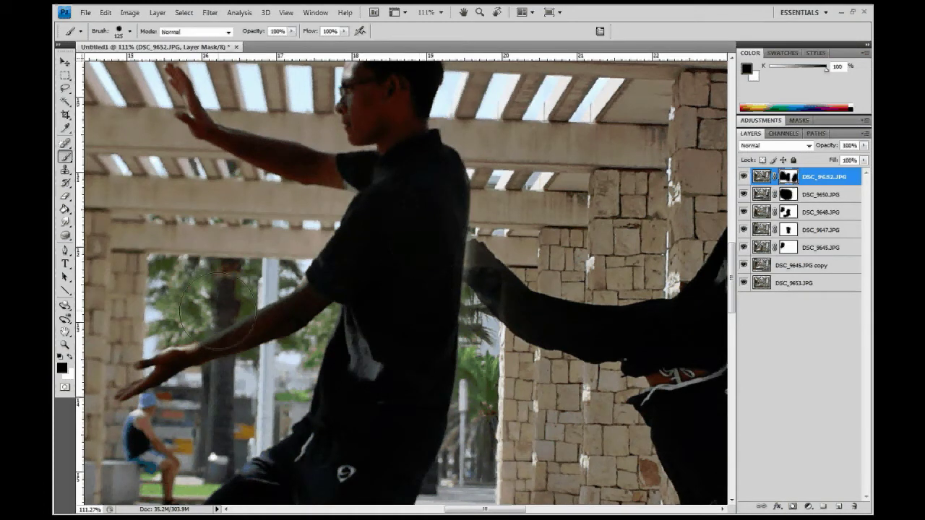
Step: Paint white along the arm's edge to restore it, then fit the composite in the window
left_click(71, 357)
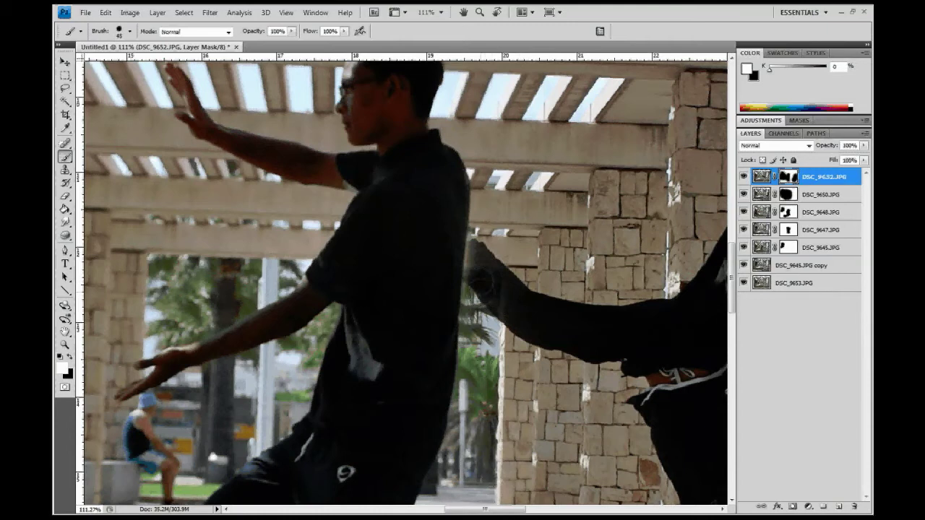
left_click_drag(483, 280, 479, 226)
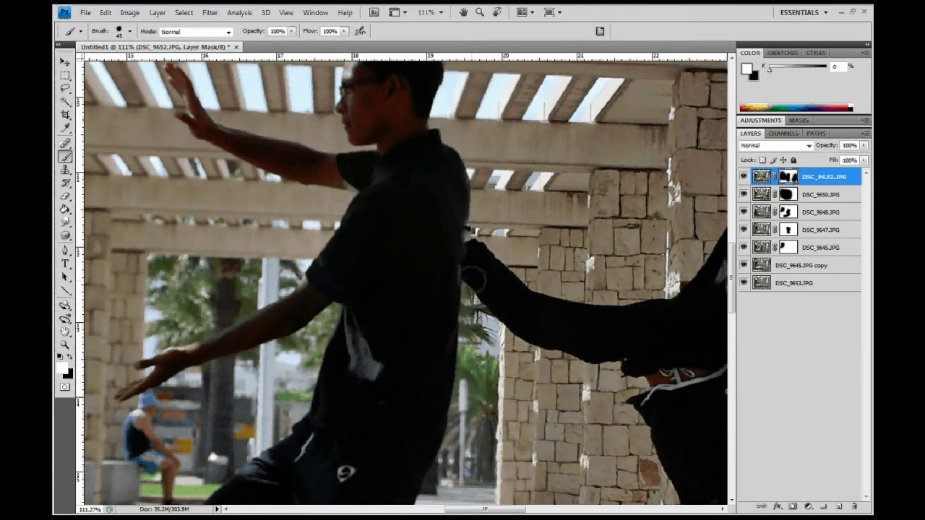
key("ctrl+0")
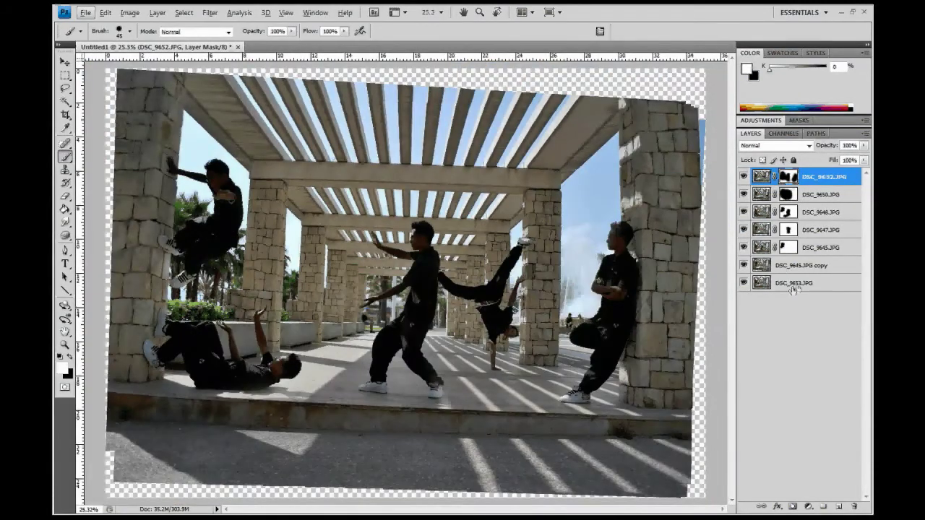
Step: Move DSC_9653.JPG to the top, add a mask, and paint black to reveal the lower dancers
left_click_drag(793, 290, 809, 177)
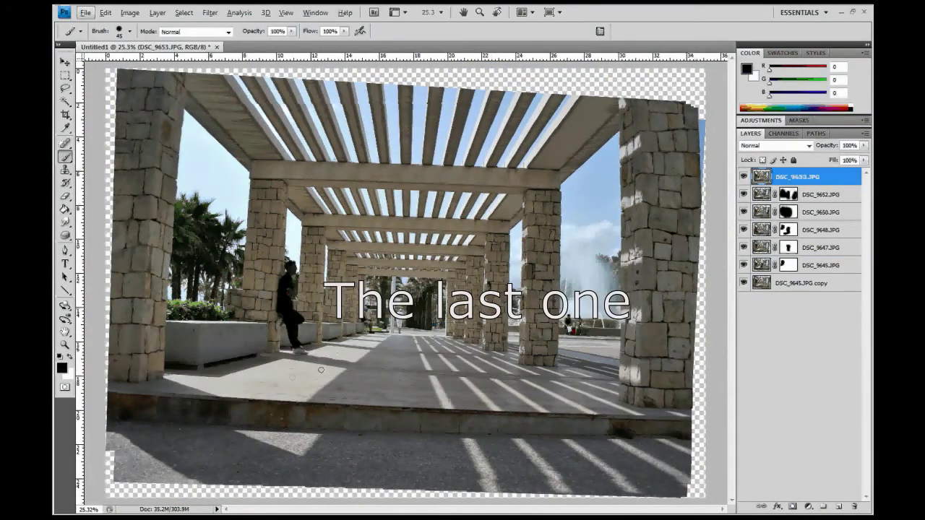
left_click(791, 507)
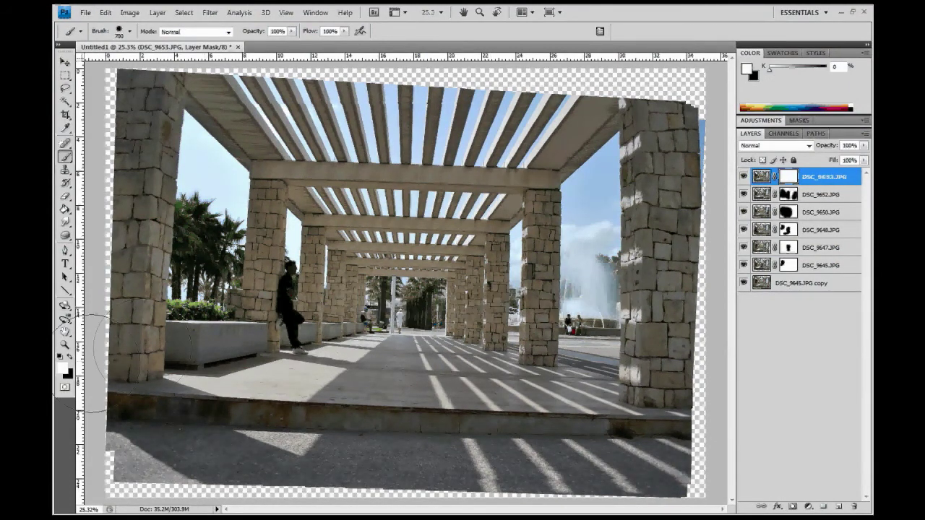
key("x")
mouse_move(578, 339)
left_mouse_down()
mouse_move(614, 275)
mouse_move(412, 310)
mouse_move(394, 361)
left_mouse_up()
left_click_drag(303, 441, 246, 401)
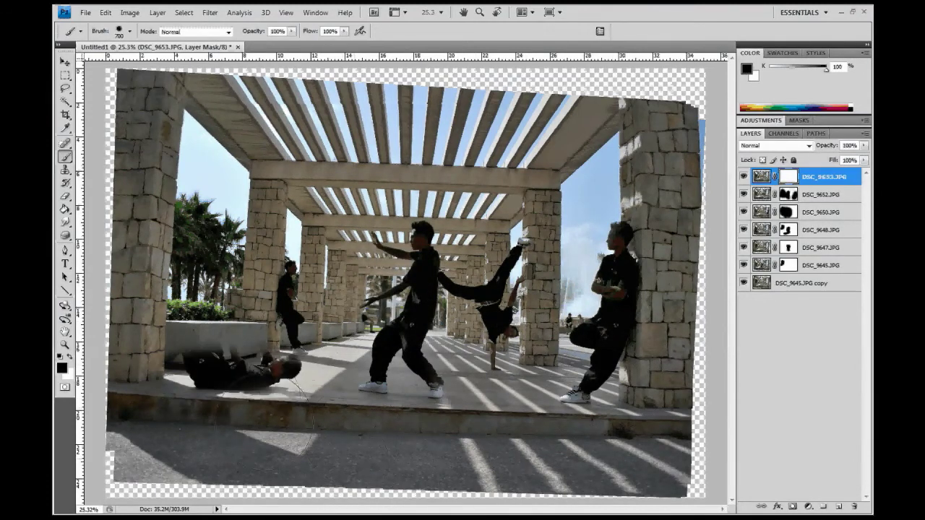
Step: Refine the DSC_9653.JPG mask to reveal the left-pillar climber and the lying dancer
left_click(786, 195)
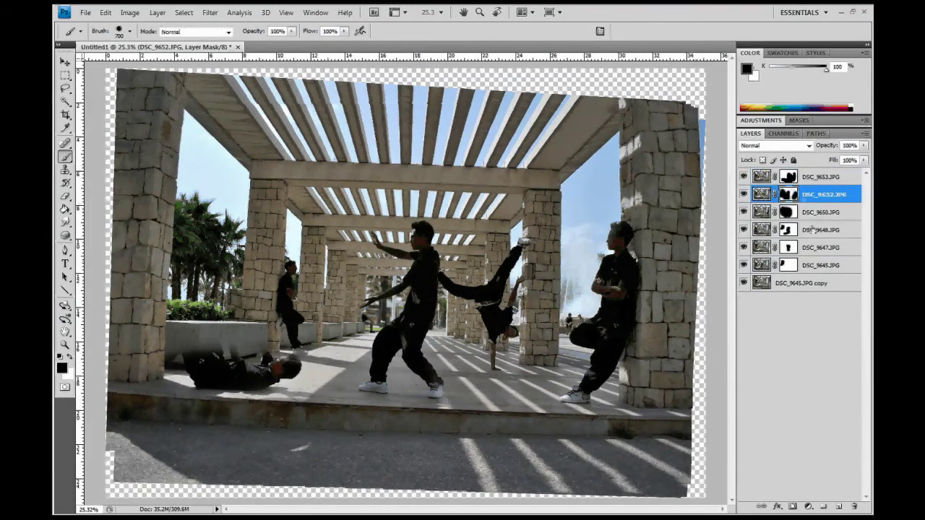
left_click(788, 176)
mouse_move(274, 382)
left_mouse_down()
mouse_move(209, 340)
mouse_move(187, 217)
mouse_move(217, 210)
left_mouse_up()
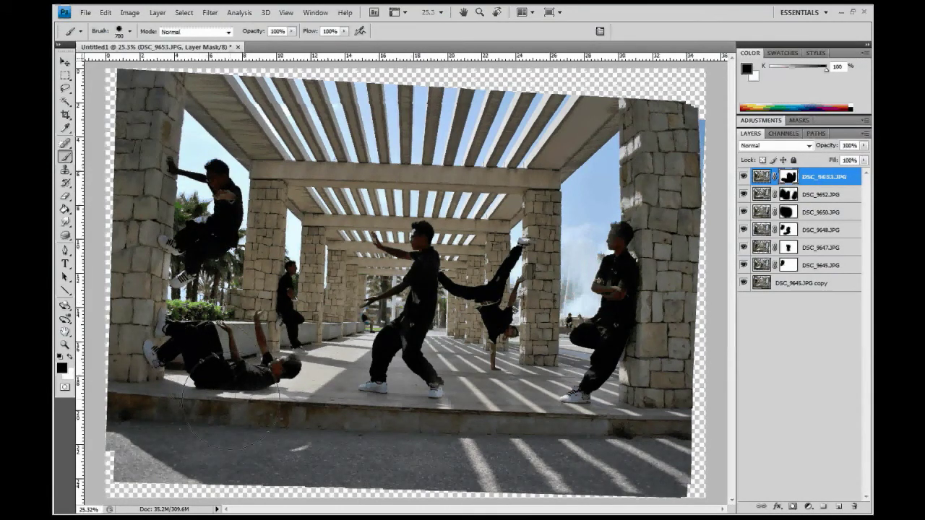
left_click_drag(148, 245, 177, 339)
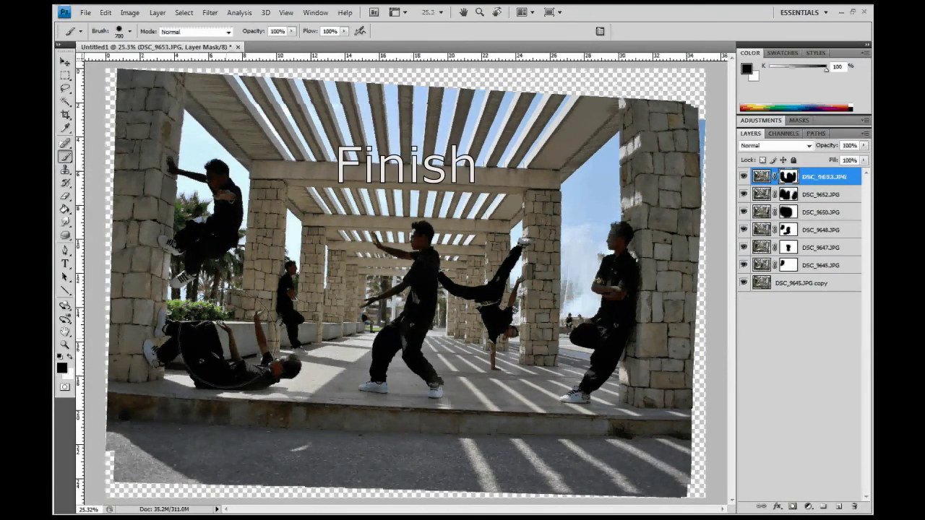
key("ctrl+minus")
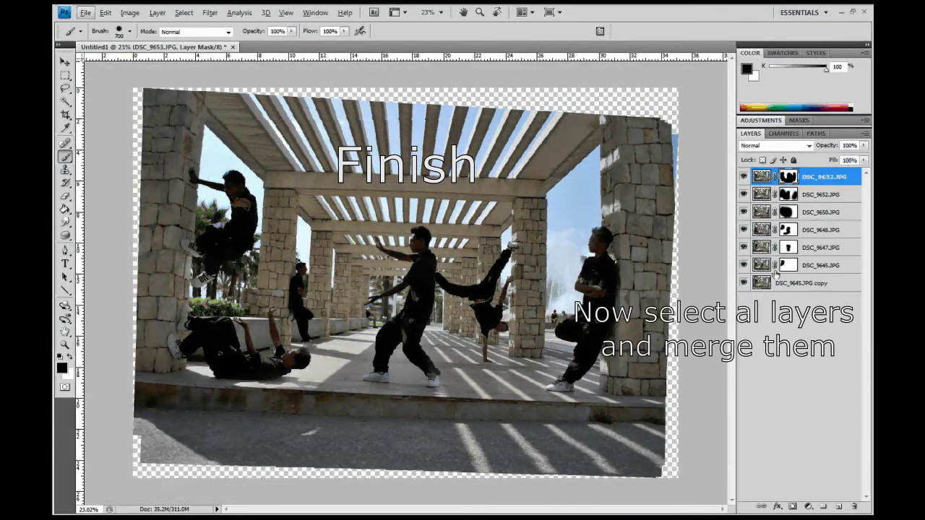
Step: Select every layer in the stack and merge them into one layer
left_click(789, 286)
left_click(803, 178, "shift")
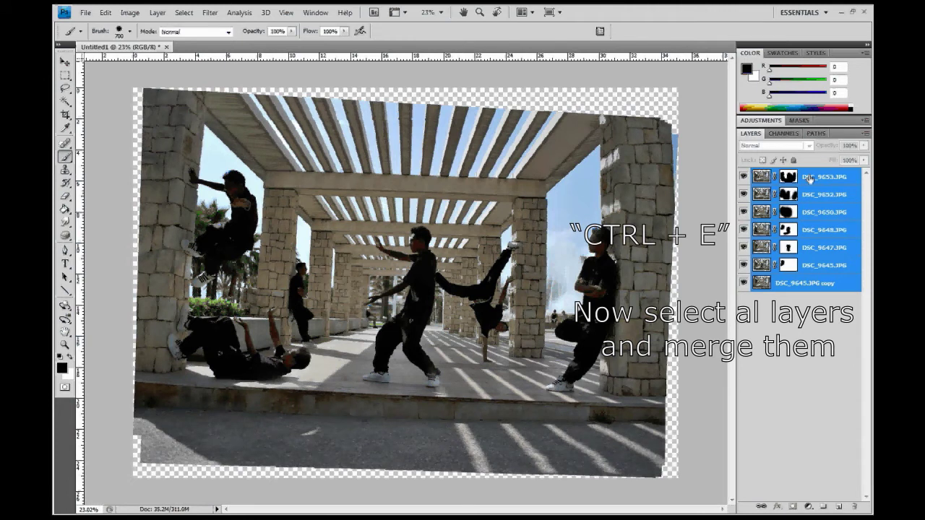
key("ctrl+e")
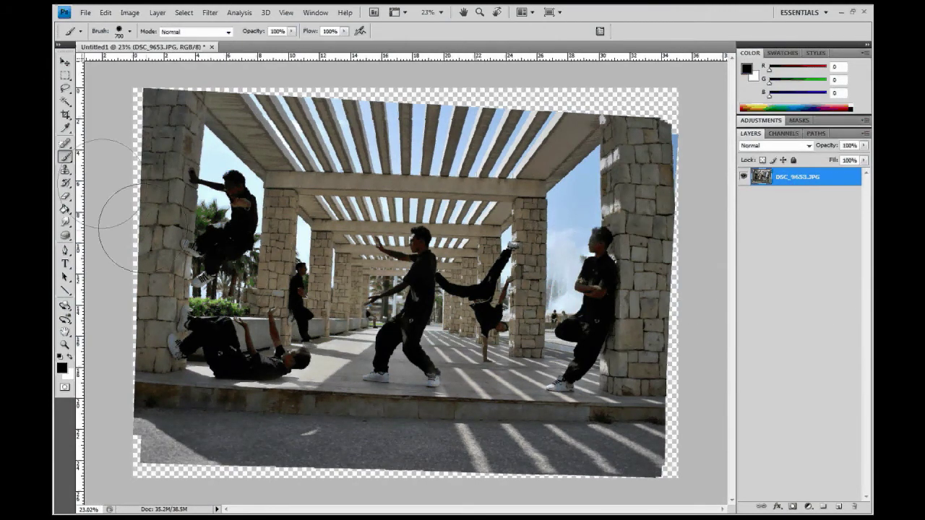
Step: Crop the composite to a rectangle inside the transparent edges, adjusting all four sides
left_click(65, 115)
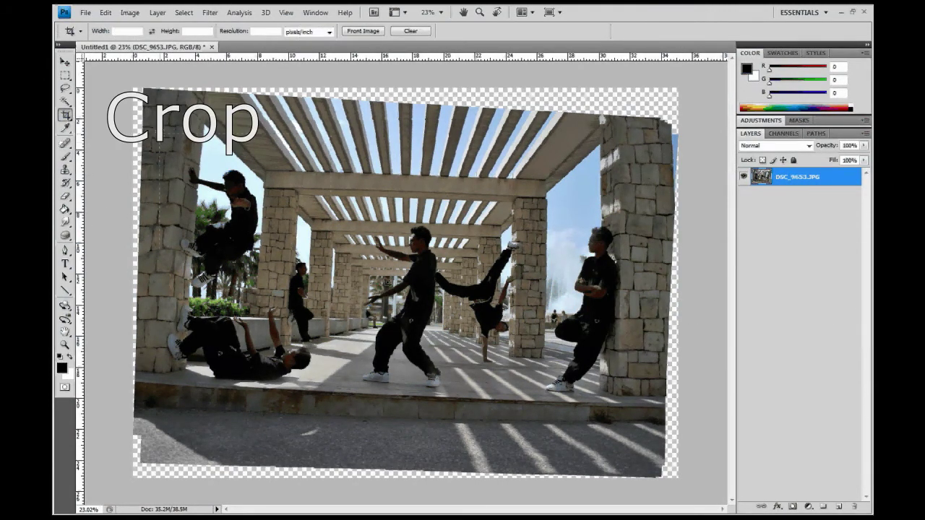
left_click_drag(508, 348, 635, 431)
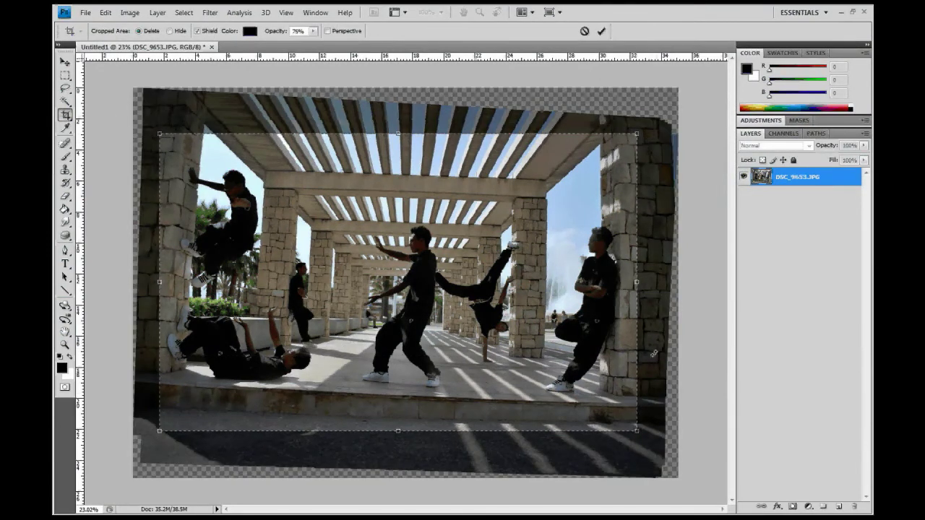
left_click_drag(638, 288, 654, 283)
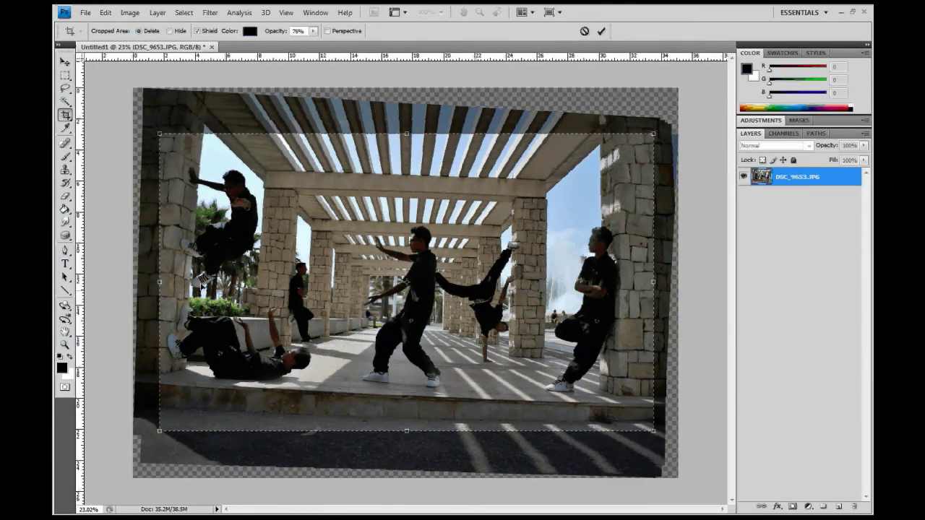
left_click_drag(155, 282, 150, 281)
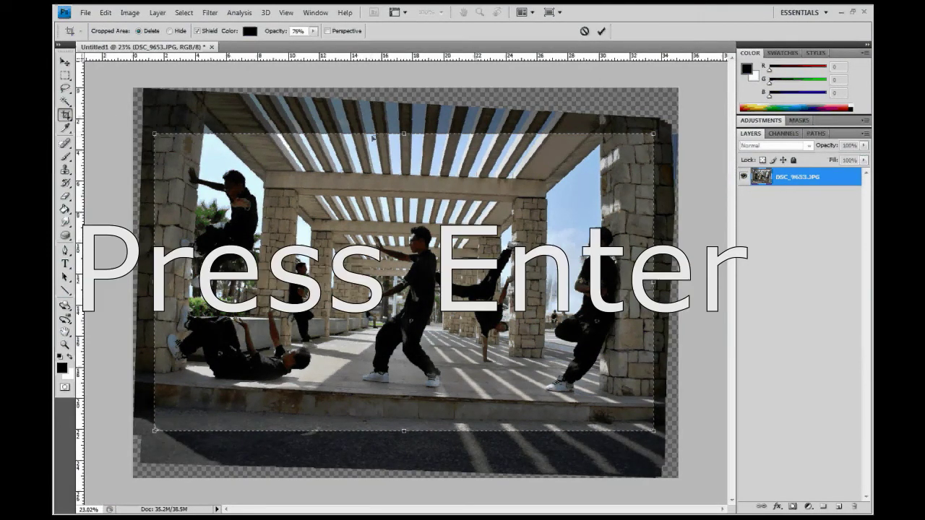
left_click_drag(403, 133, 403, 152)
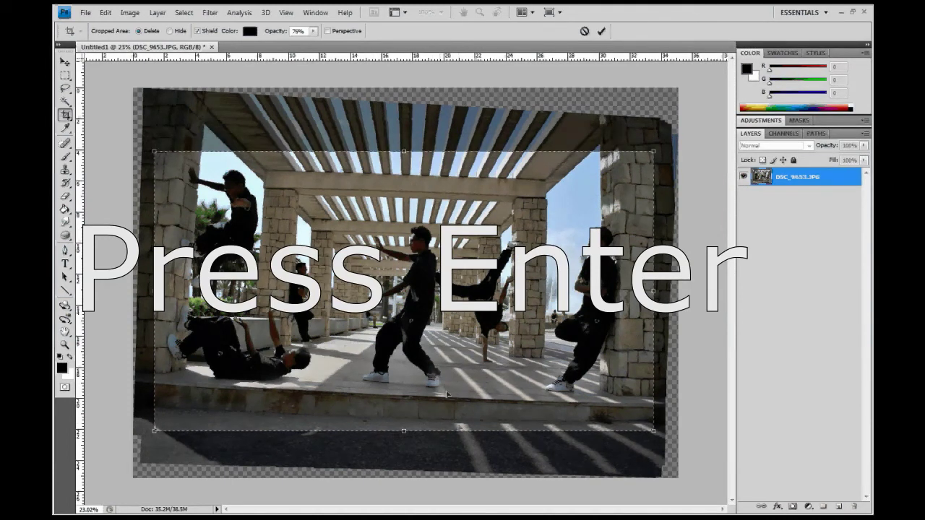
left_click_drag(409, 431, 413, 411)
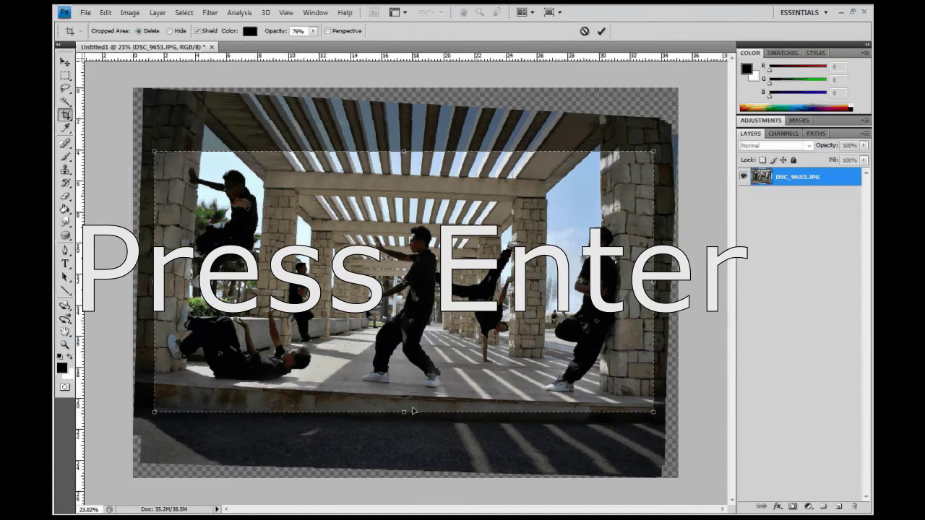
key("Return")
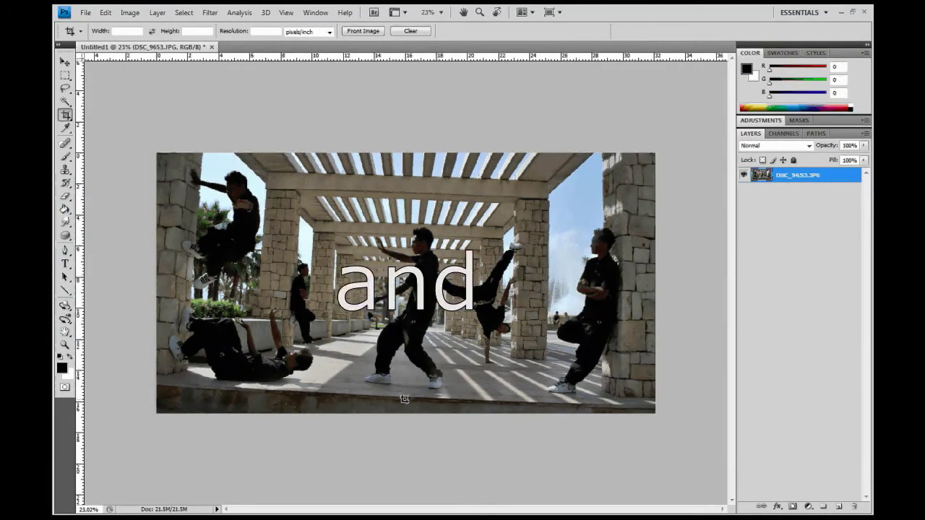